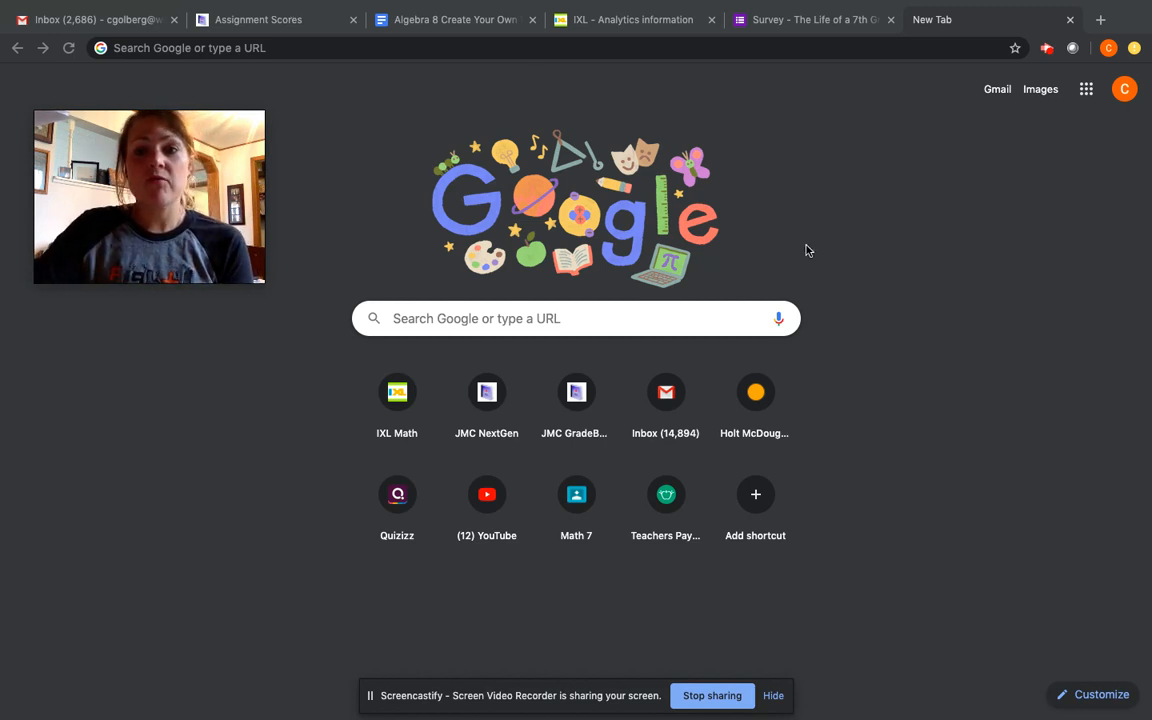
Step: Create a blank form in Google Forms and title it "Favorite Foods"
click(1086, 92)
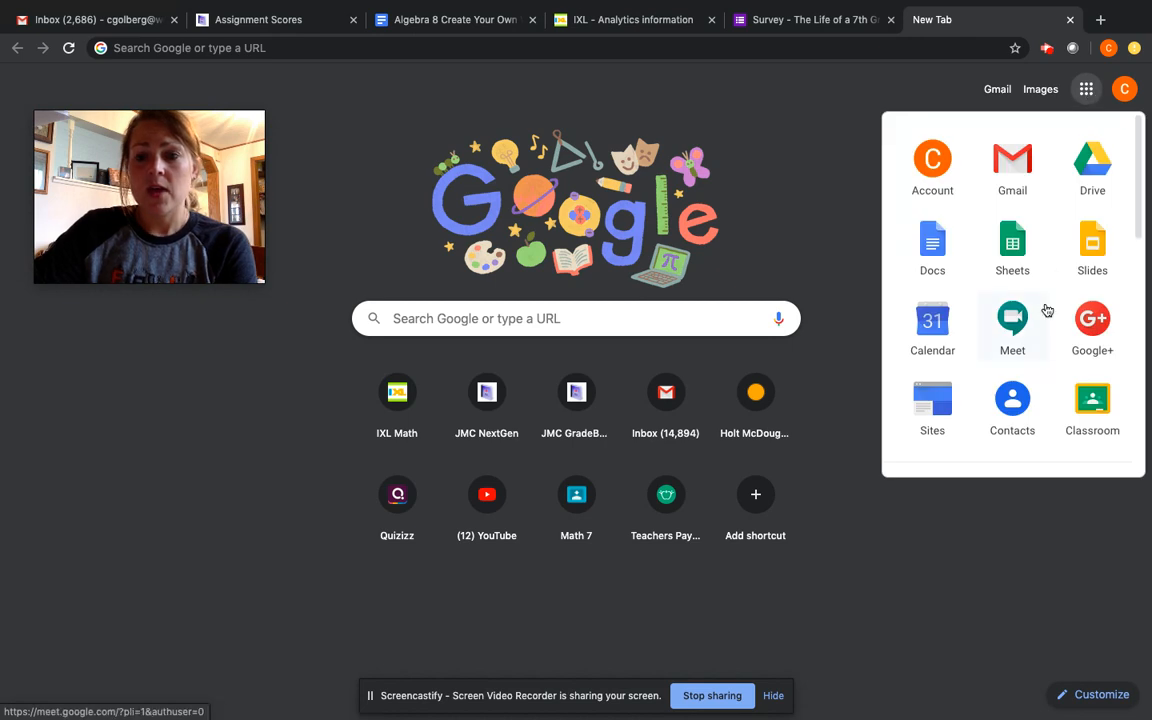
scroll(1047, 311, down, 3)
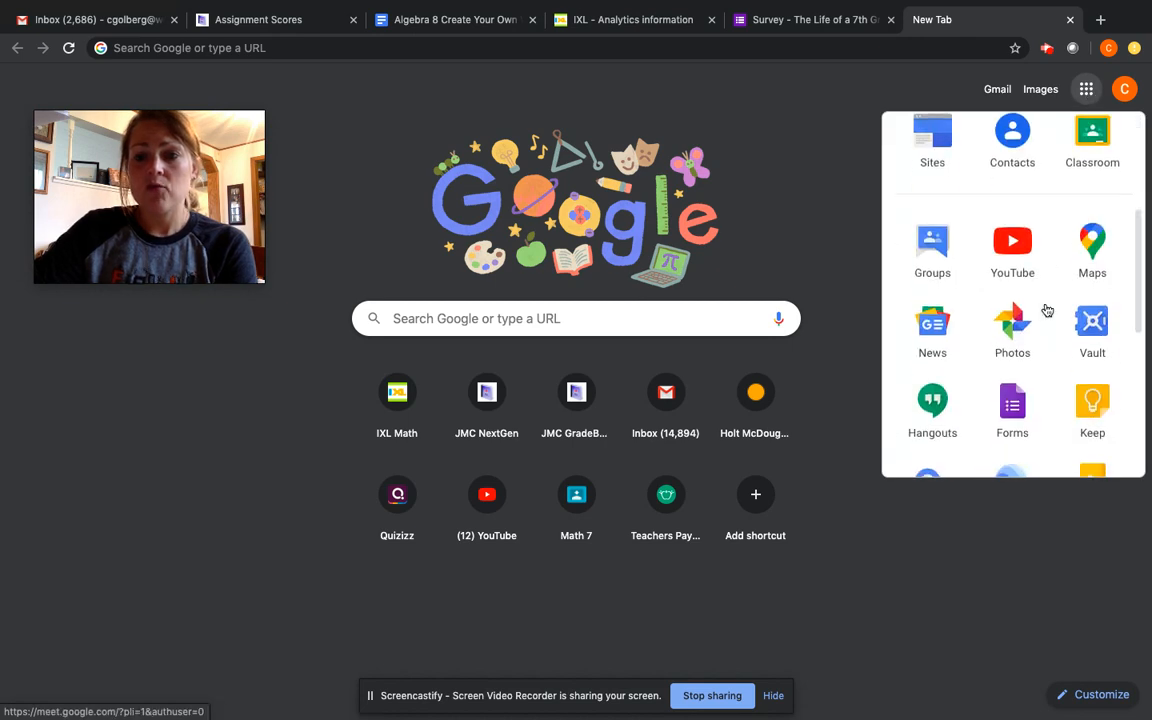
click(1021, 414)
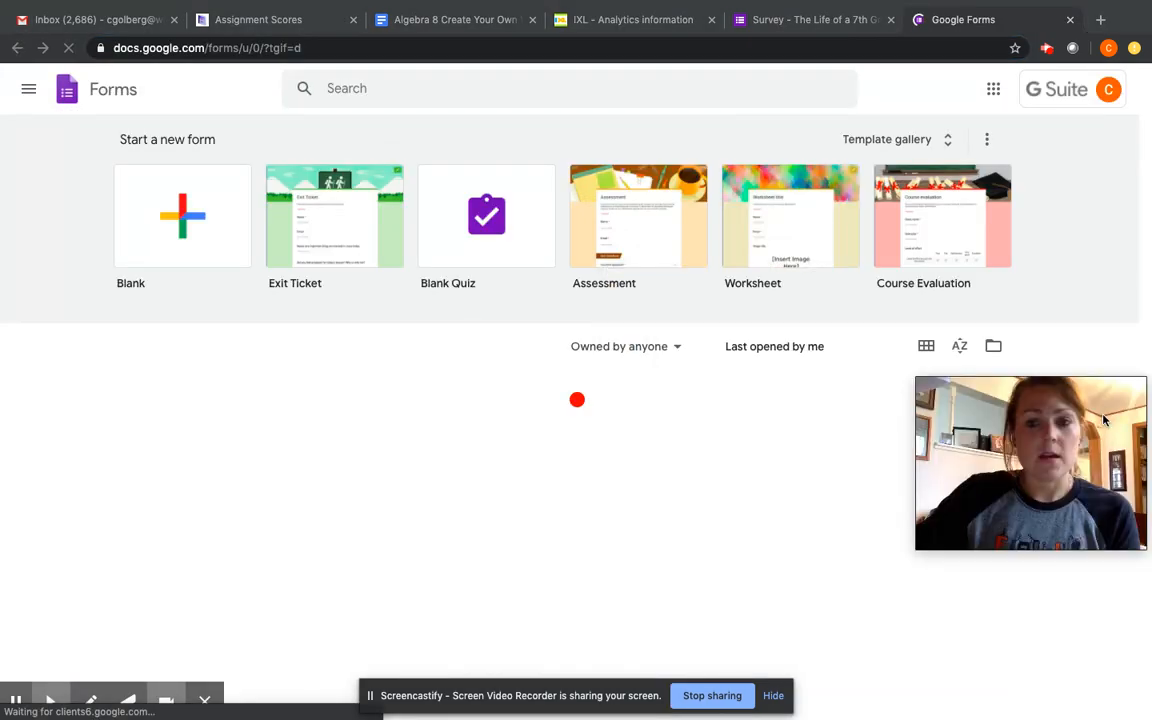
click(188, 221)
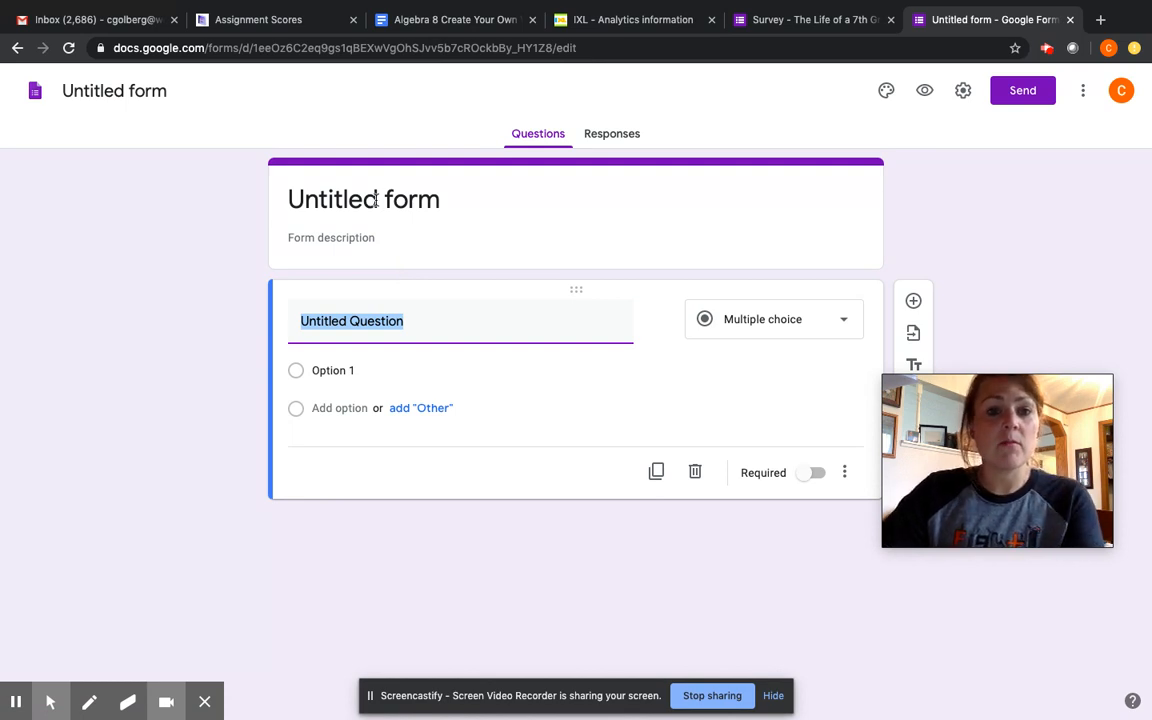
click(430, 200)
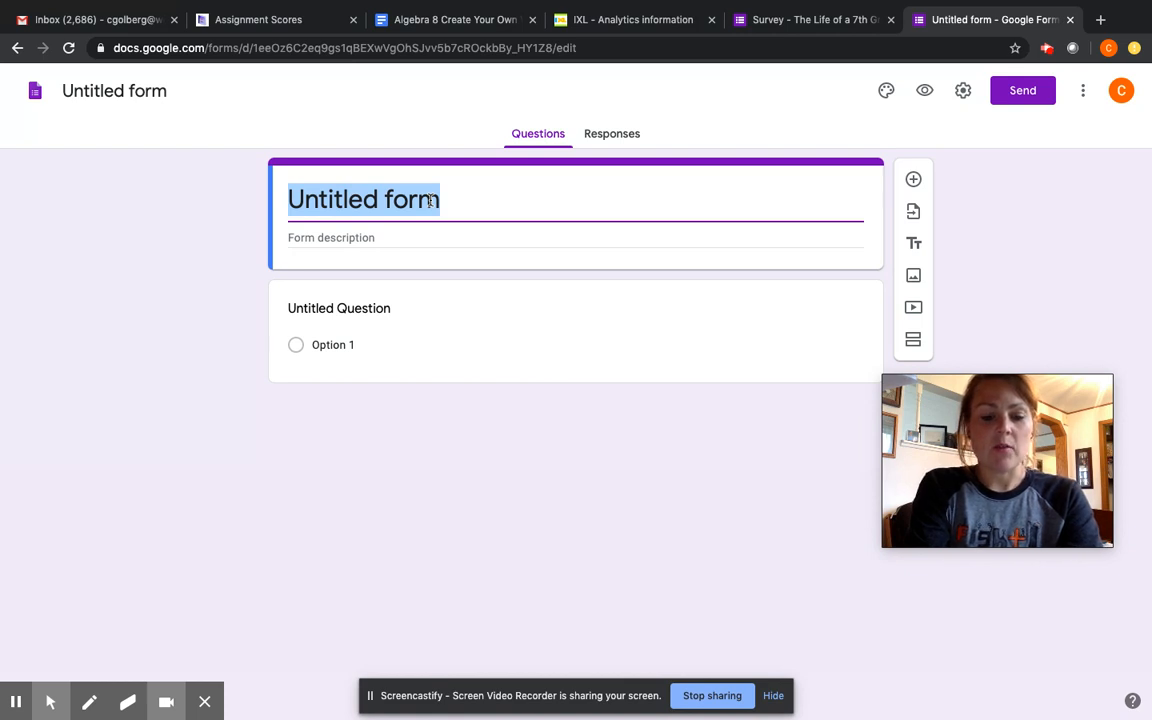
text(Favorite Foods)
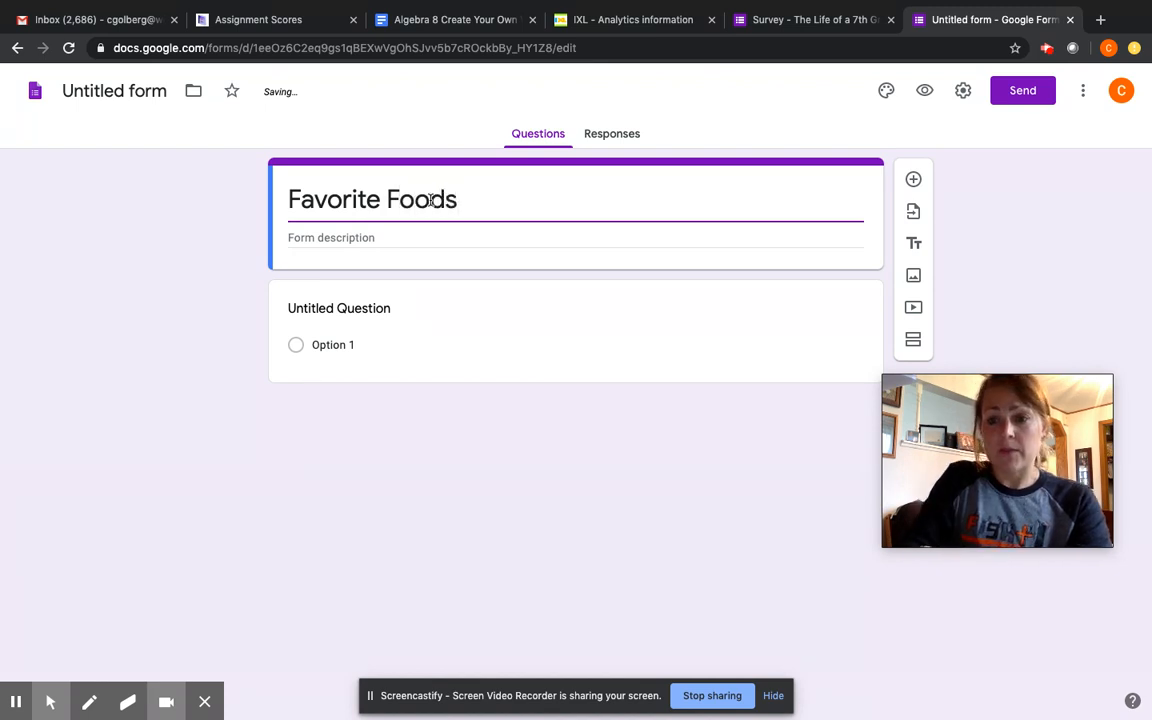
Step: Word the first question as "How many snacks do you have a day? Please be specific and give a number."
click(323, 316)
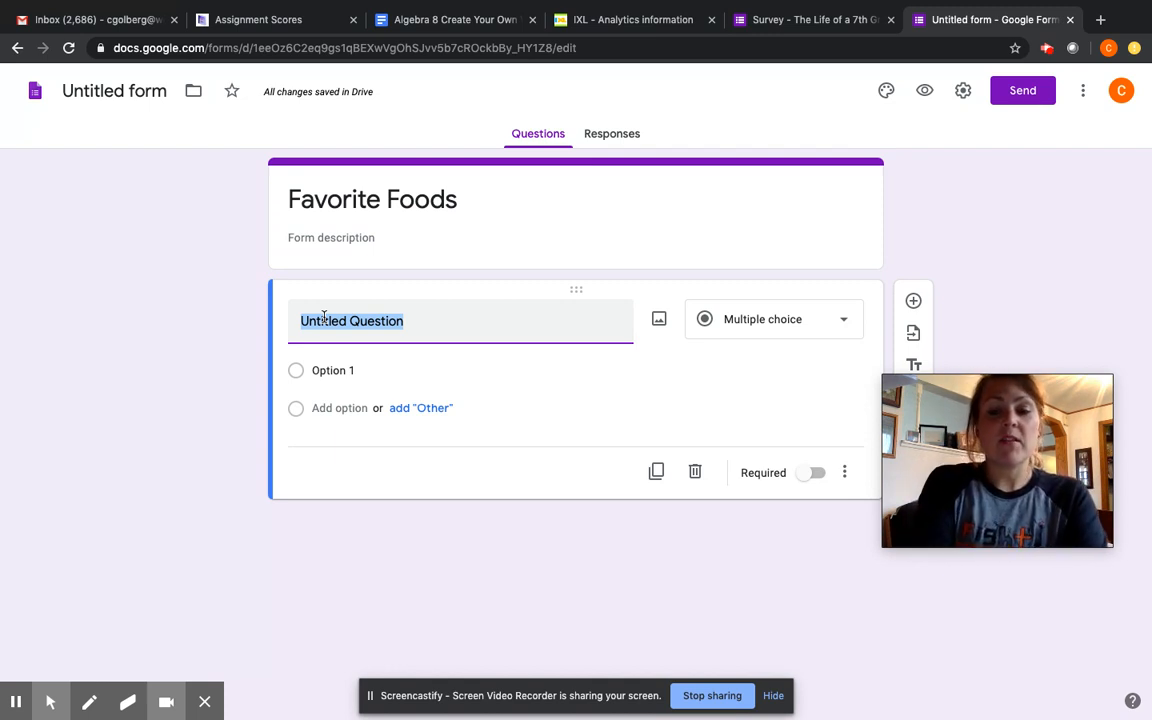
text(How many snac)
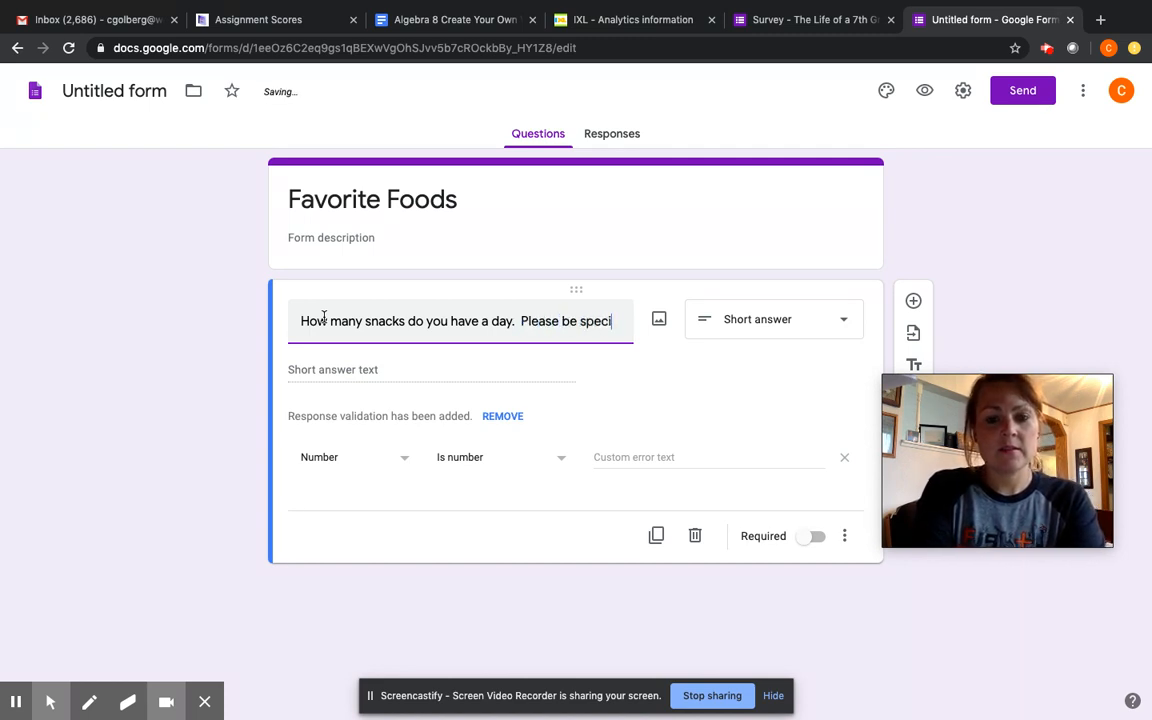
text(fic and give a number.)
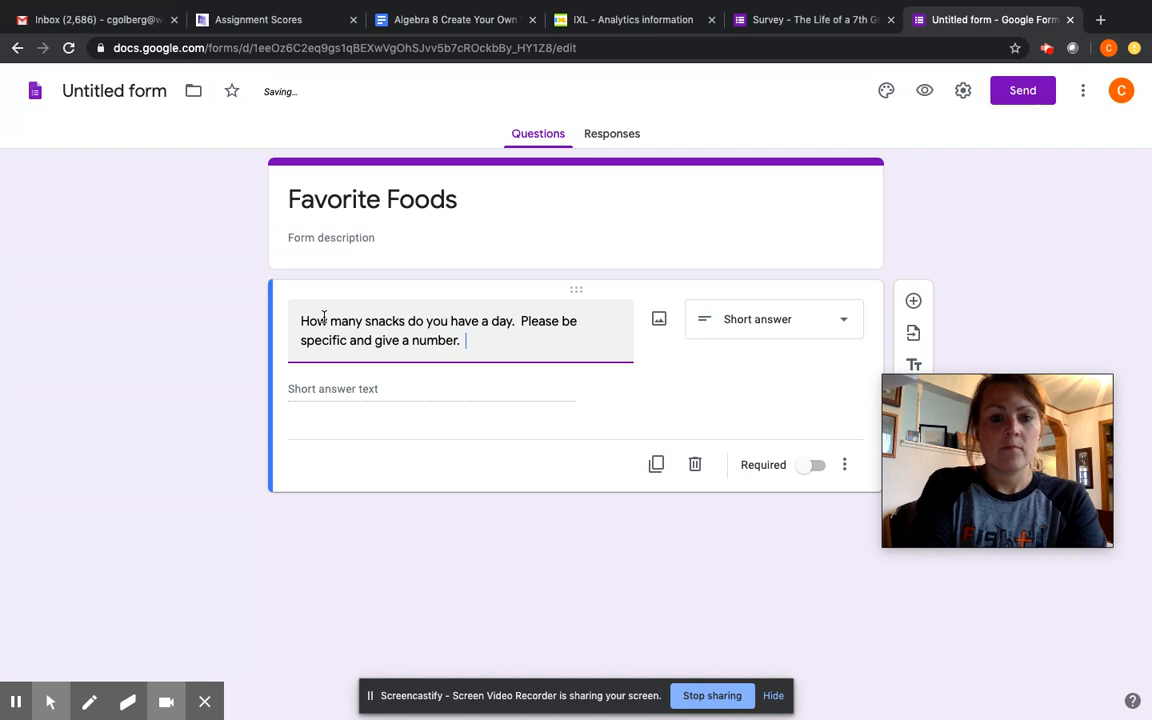
click(517, 321)
key(BackSpace)
text(?)
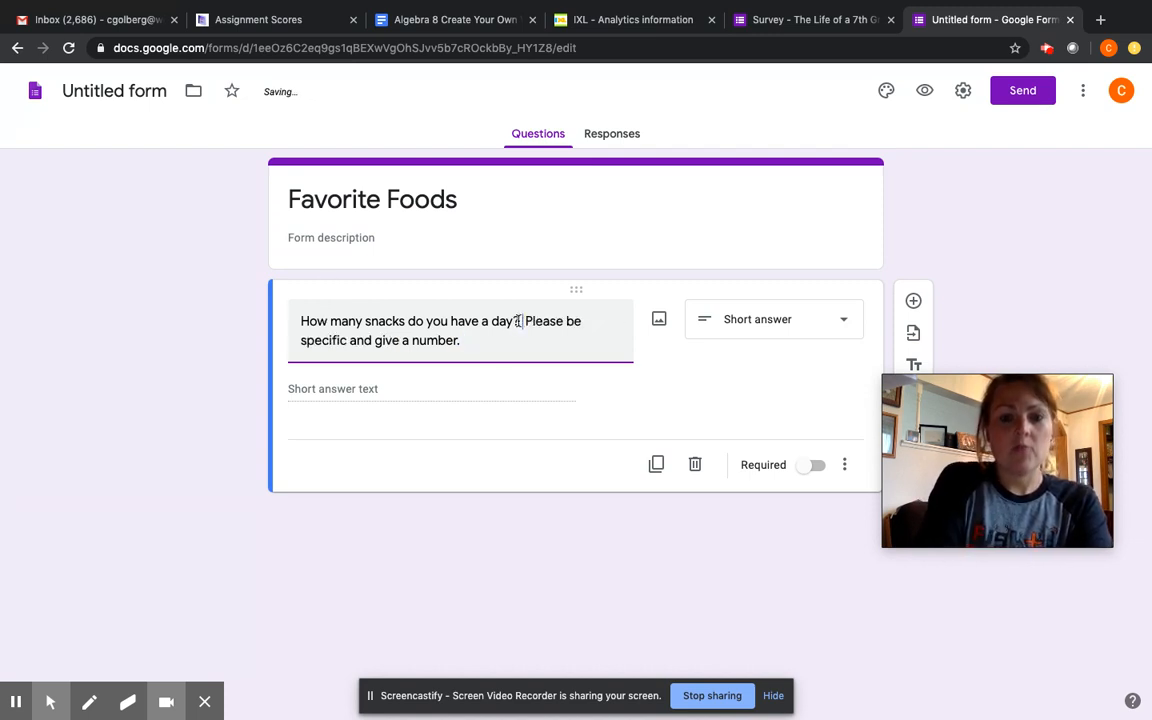
click(846, 322)
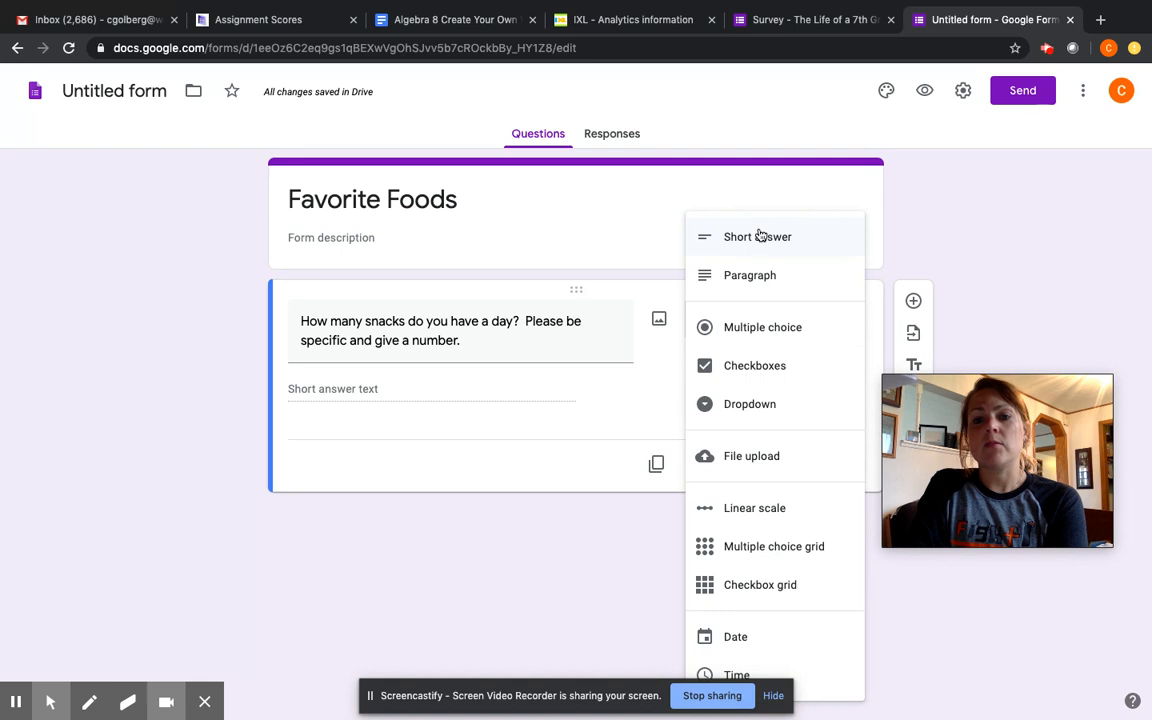
click(755, 330)
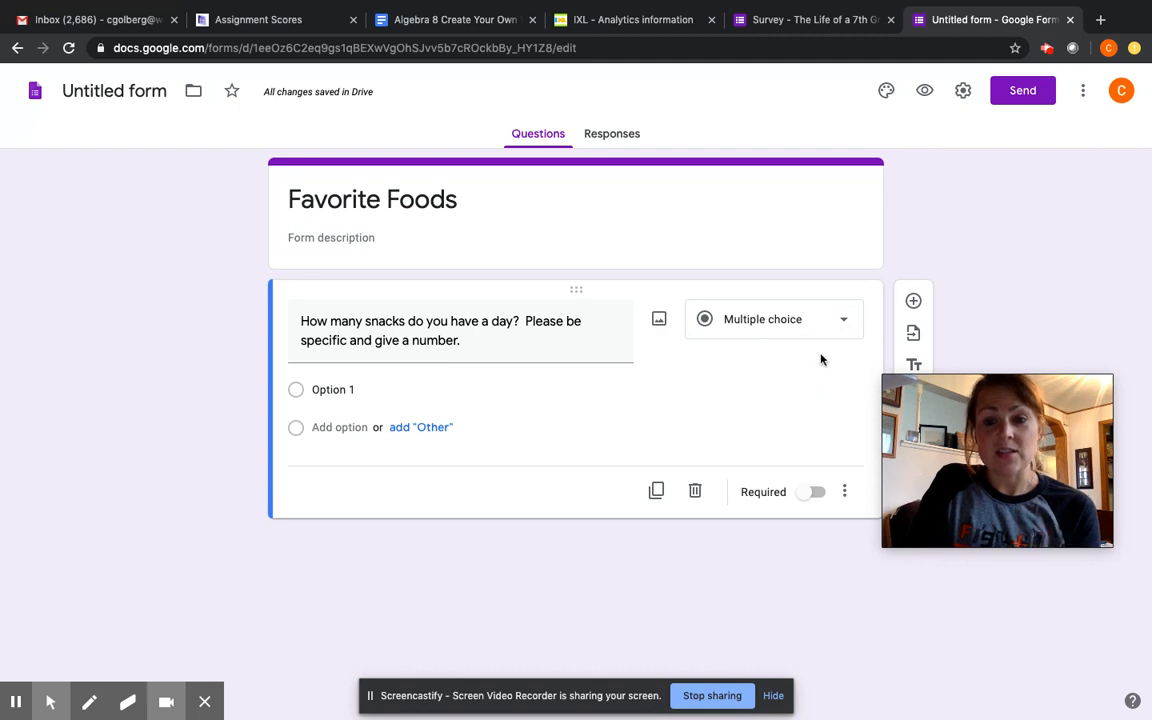
click(847, 328)
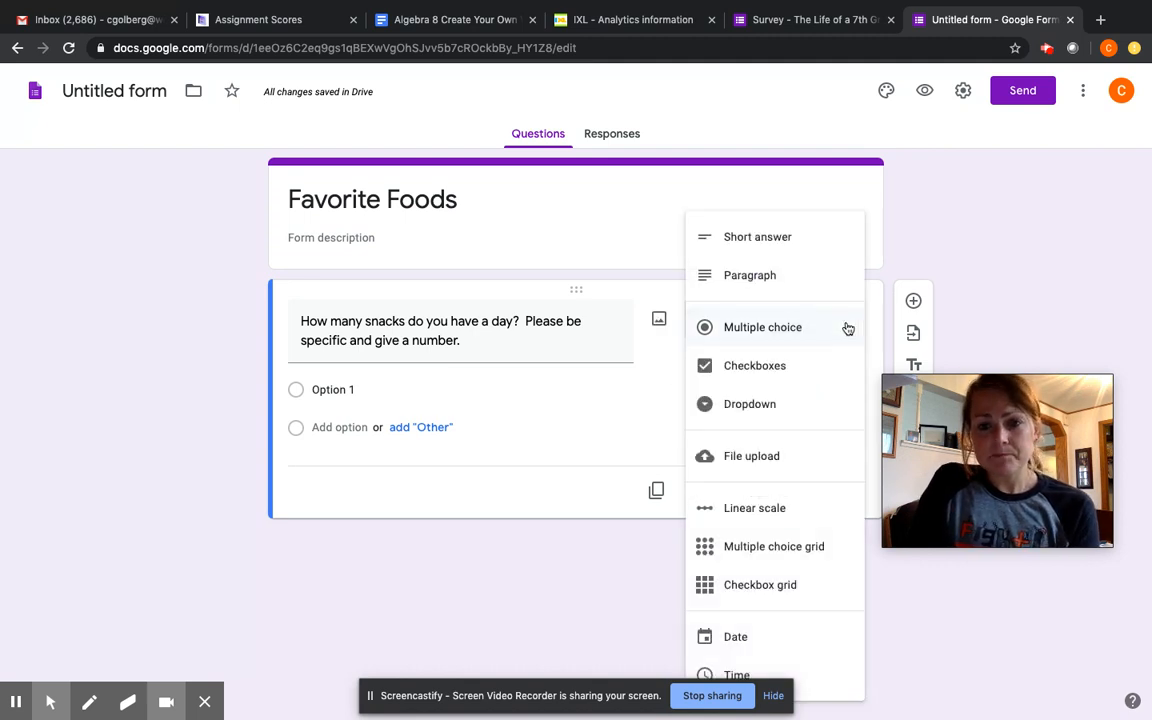
click(779, 240)
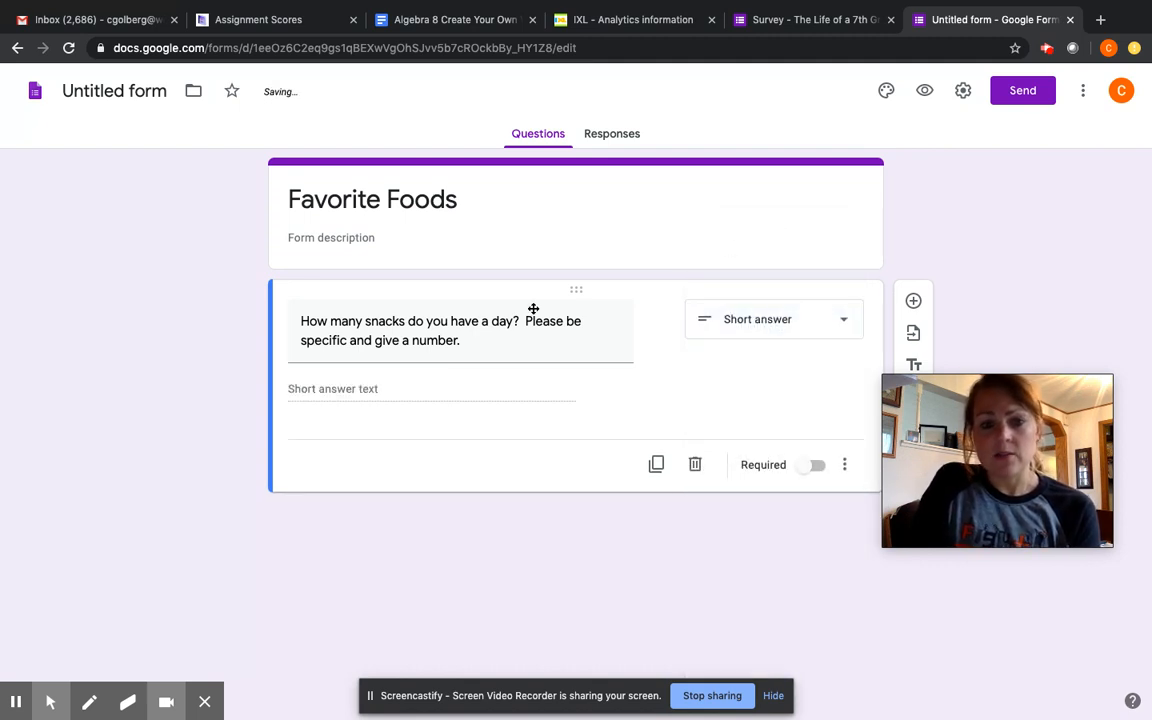
Step: Make the question about daily snacks required
click(820, 466)
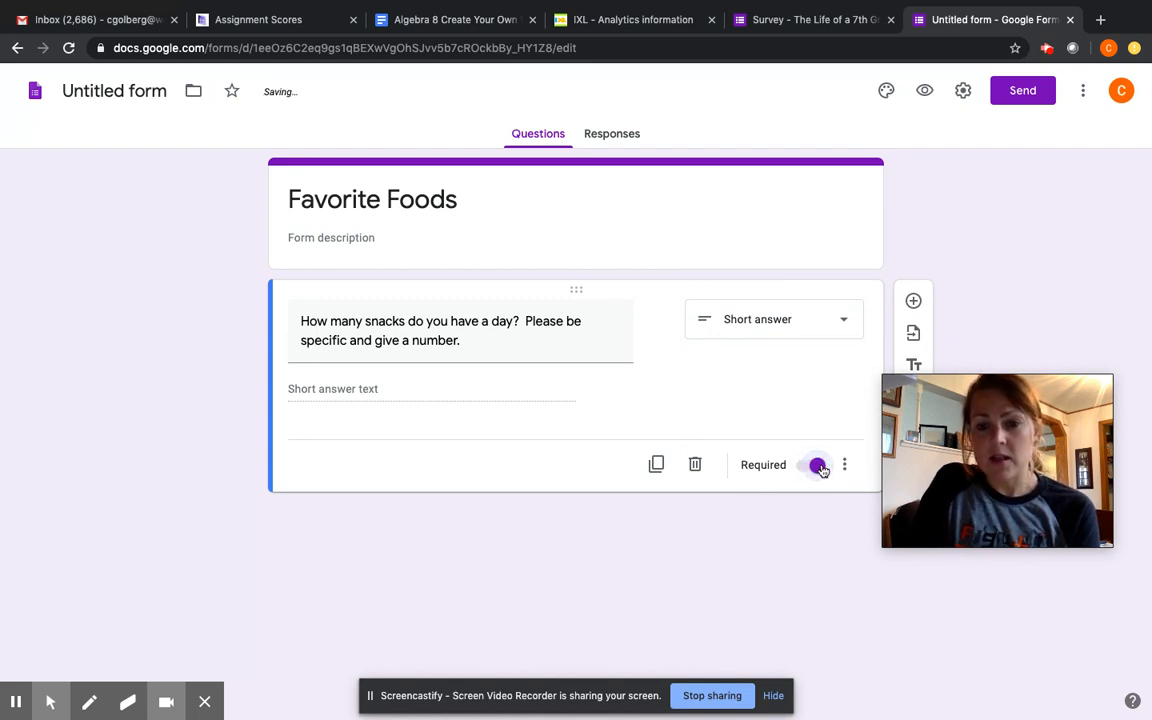
Step: Add a second question that reads "What is your favorite meal?"
click(913, 302)
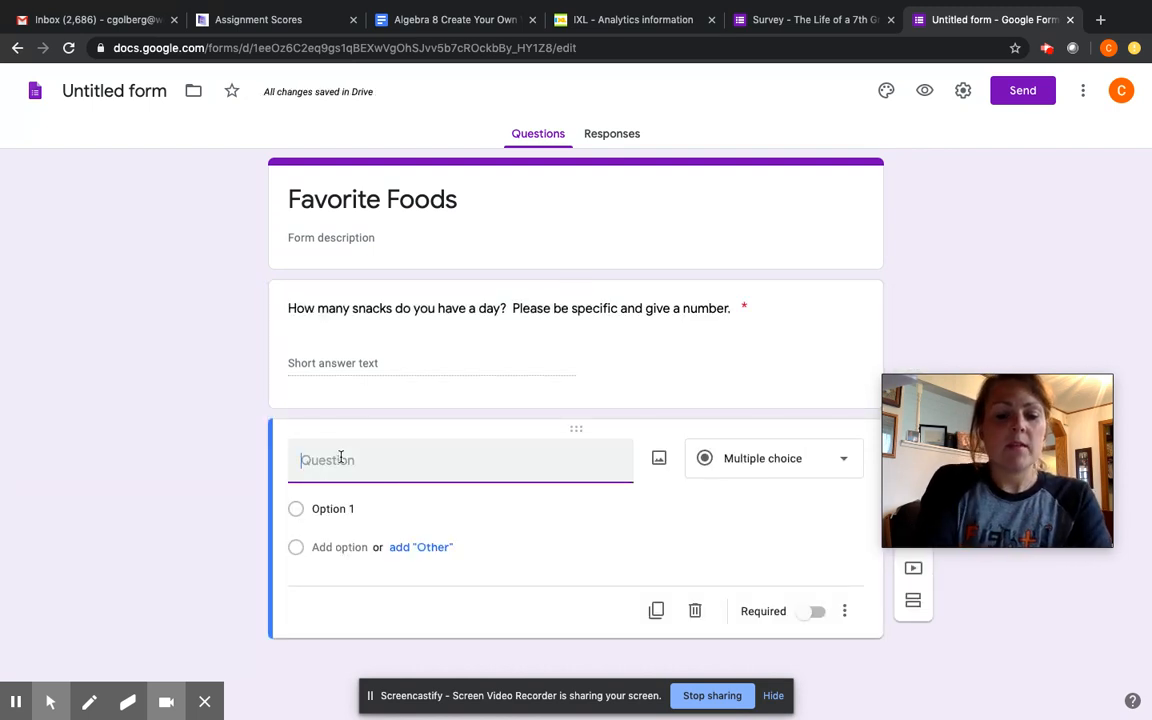
text(What is your favorite)
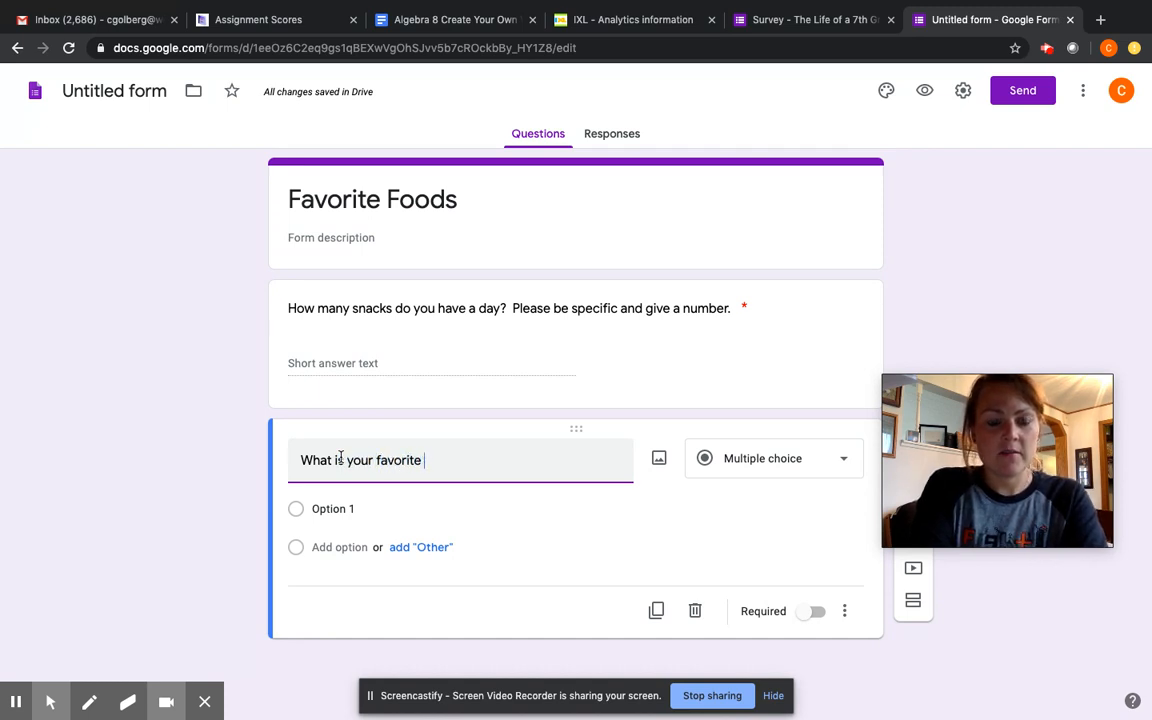
text(food?)
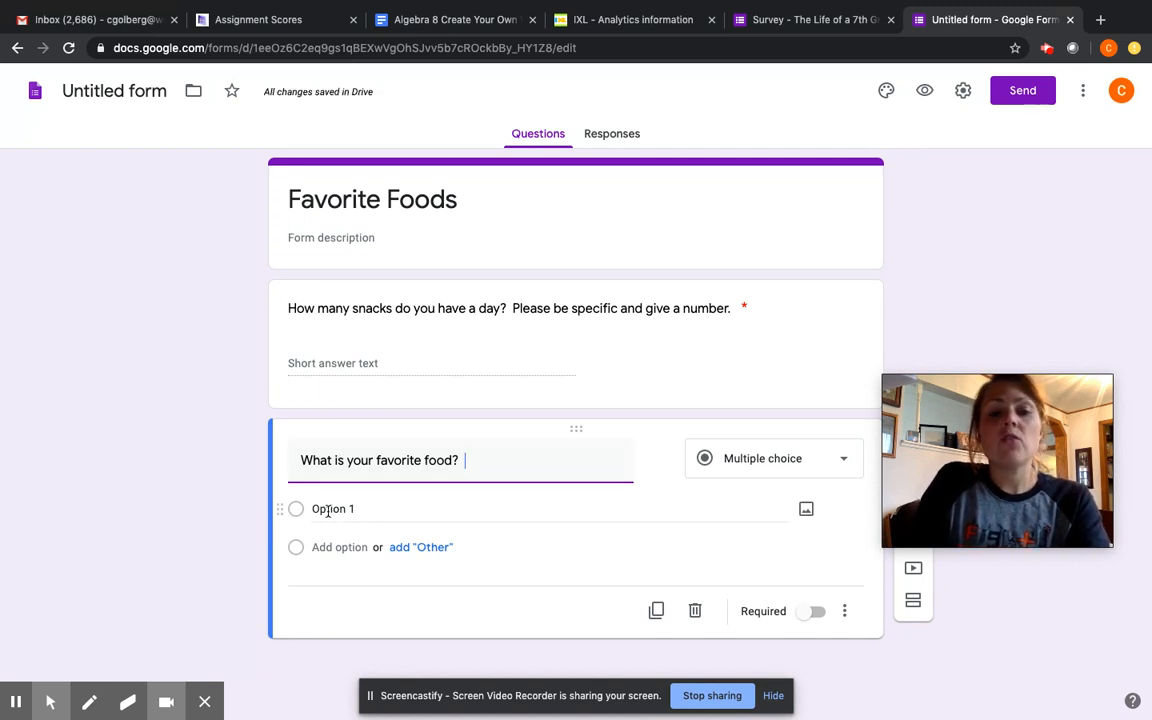
text(meal)
Step: Give the favorite meal question the options Breakfast, Lunch and Dinner, and make it required
click(345, 505)
text(Breakfast)
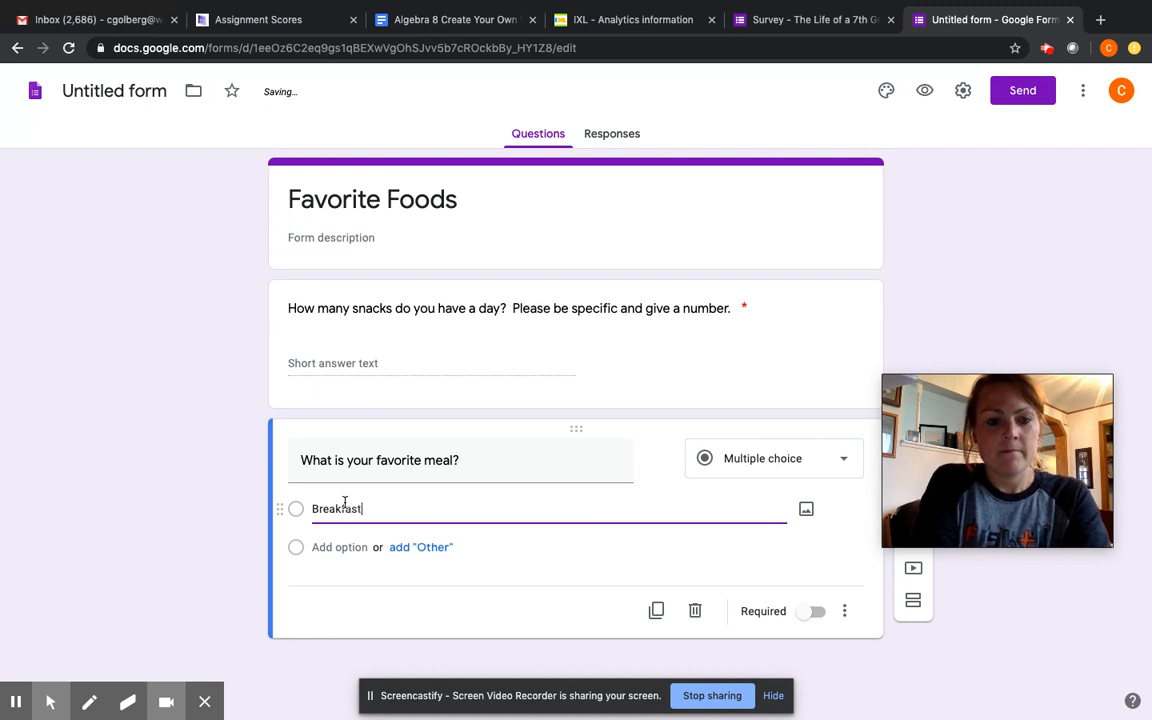
click(325, 545)
text(Lunch)
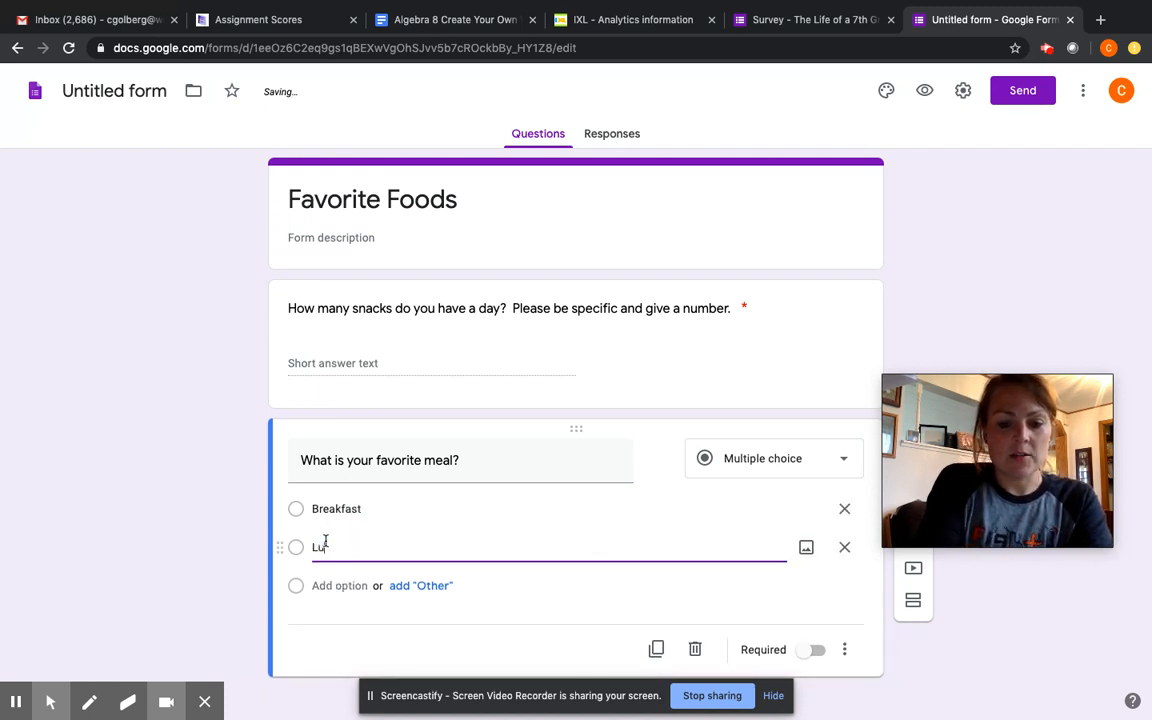
click(330, 585)
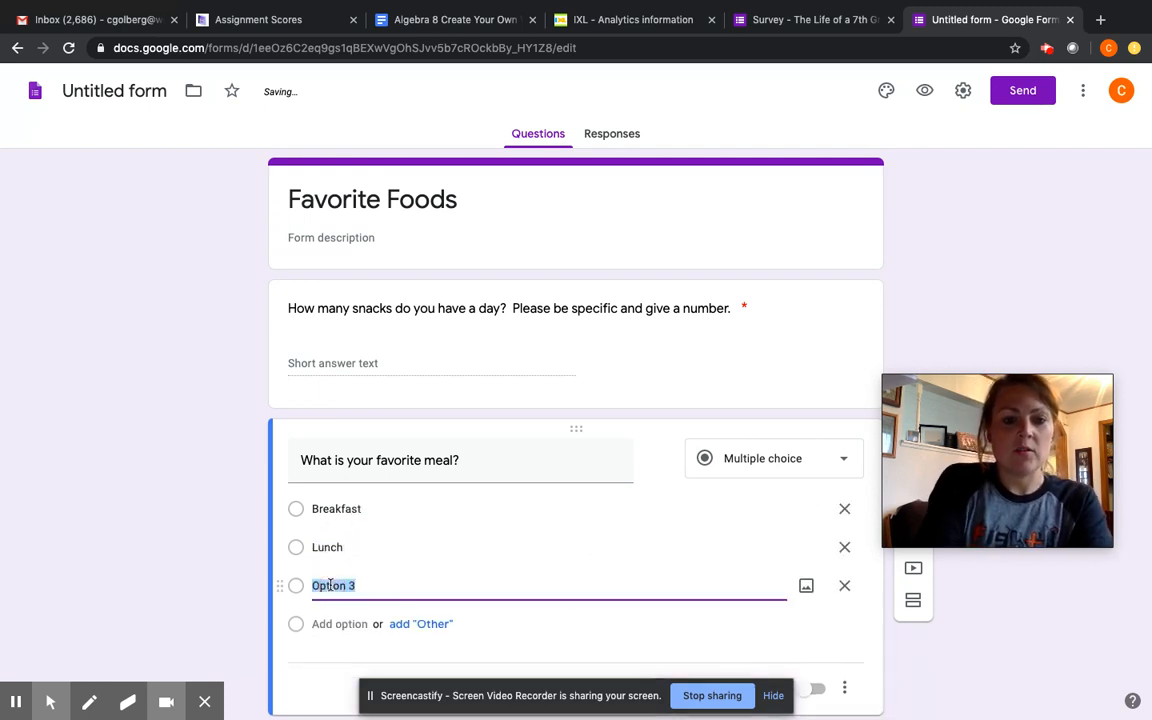
text(Dinner)
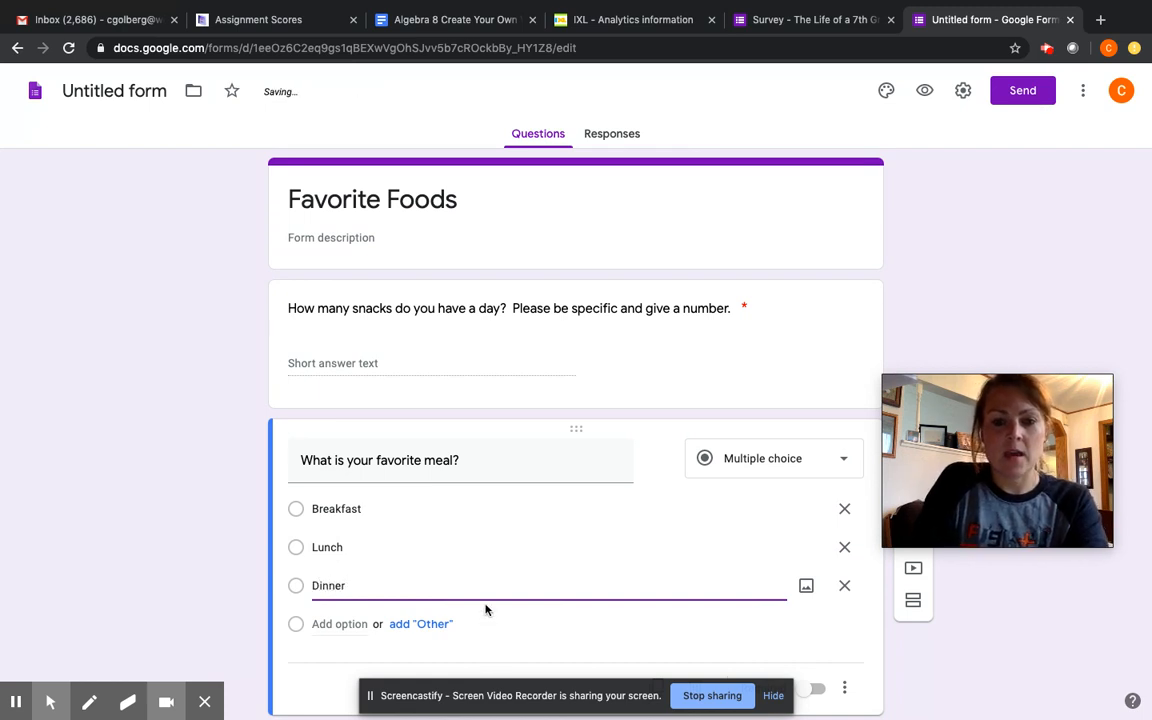
scroll(486, 609, down, 2)
click(818, 644)
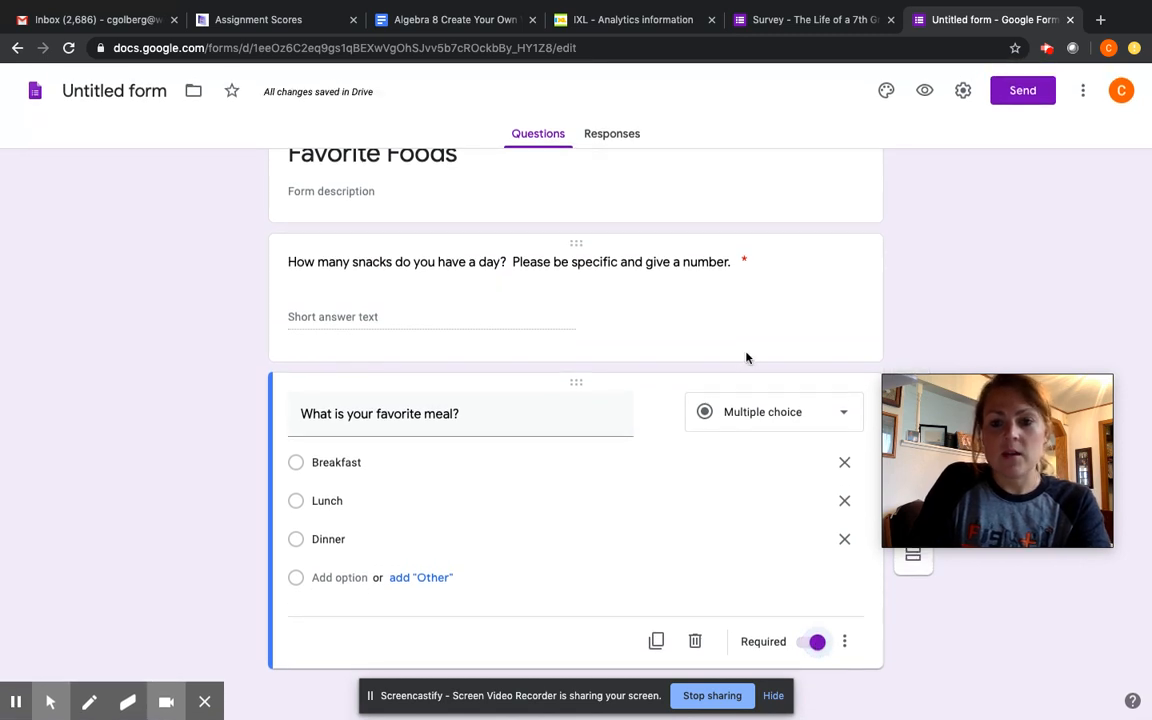
Step: Add a third question that reads "Do you eat with your family?"
drag(937, 392, 1062, 216)
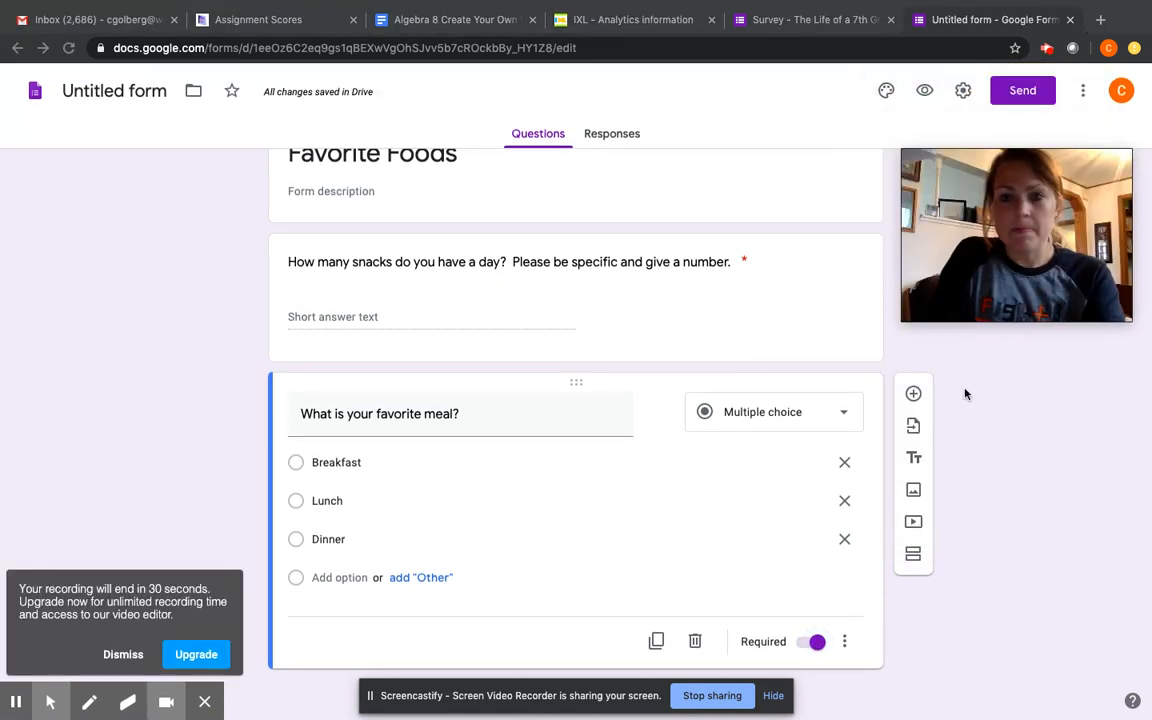
click(913, 395)
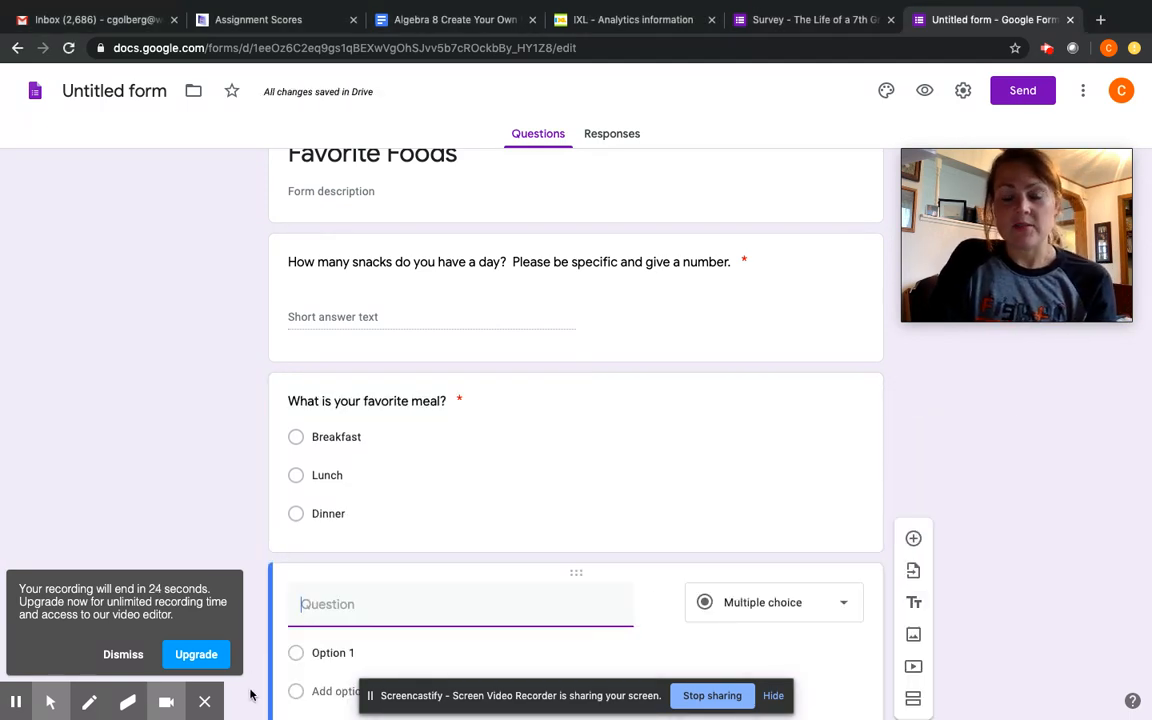
text(Do you e)
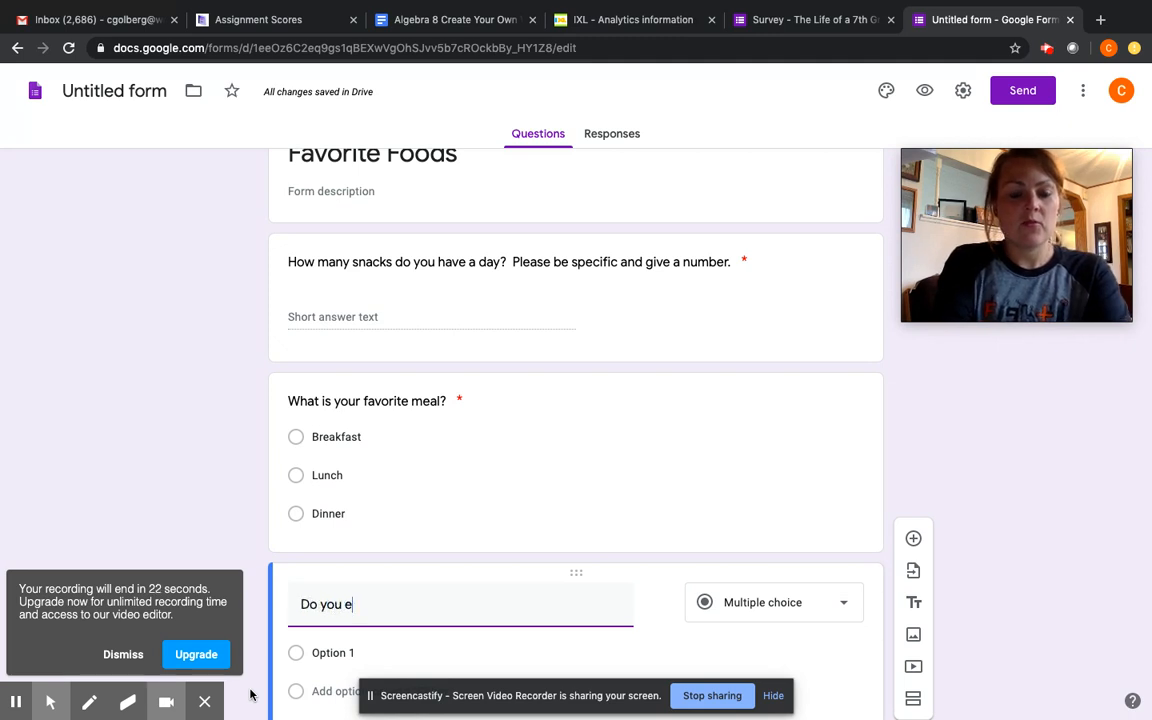
text(at with your family)
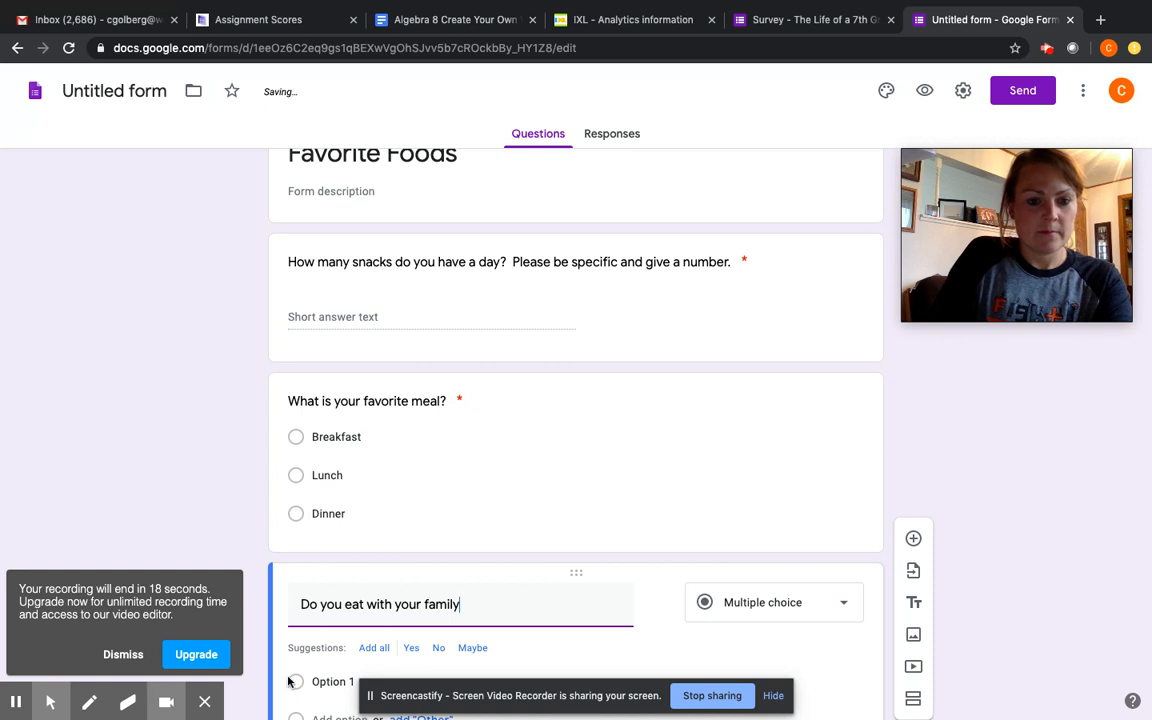
text(?)
scroll(599, 521, down, 3)
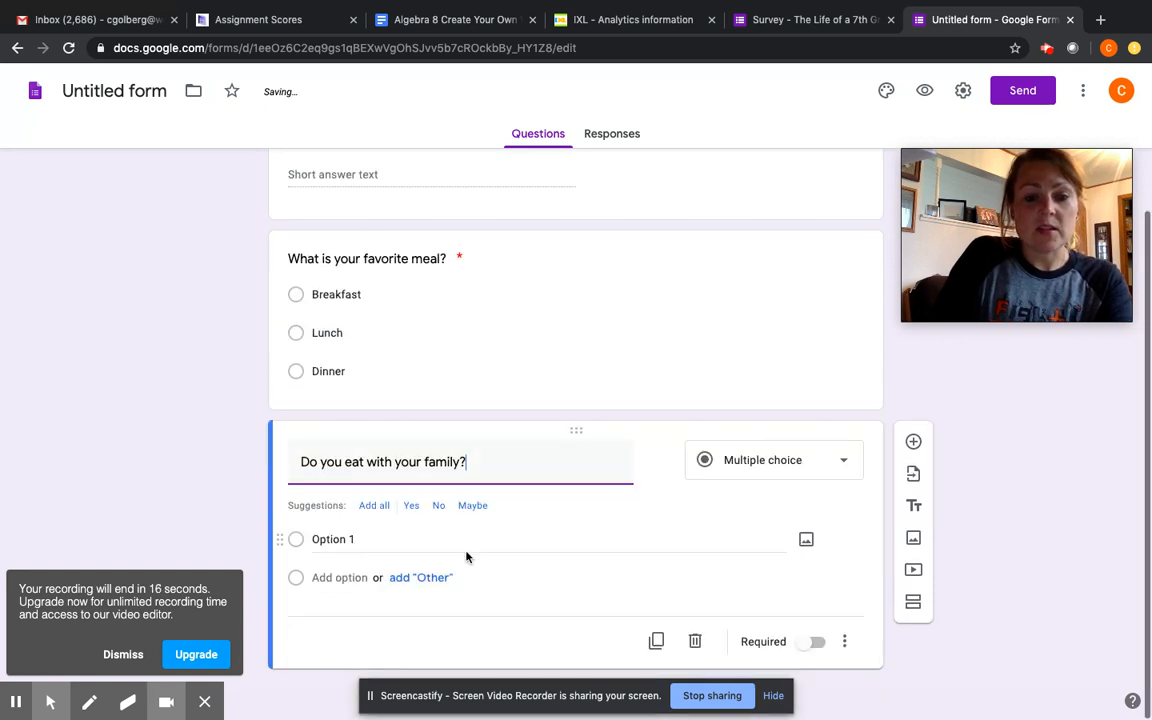
Step: Give the family eating question the options Yes and No, and make it required
click(296, 545)
text(Yes)
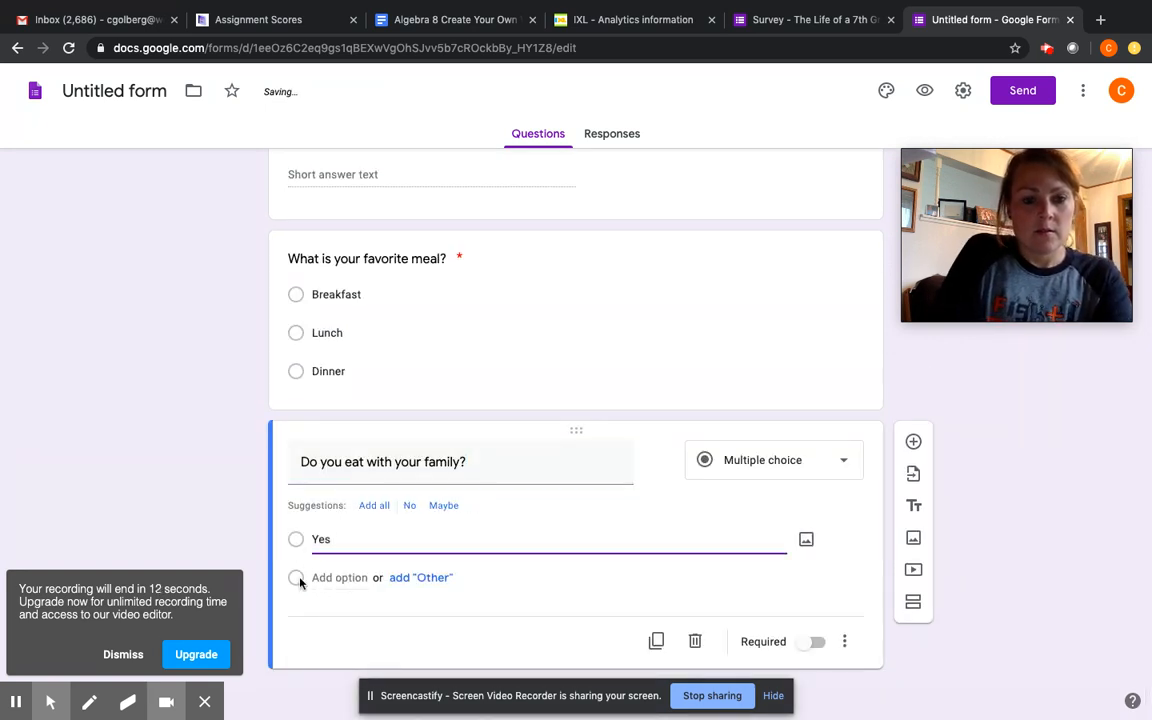
click(299, 578)
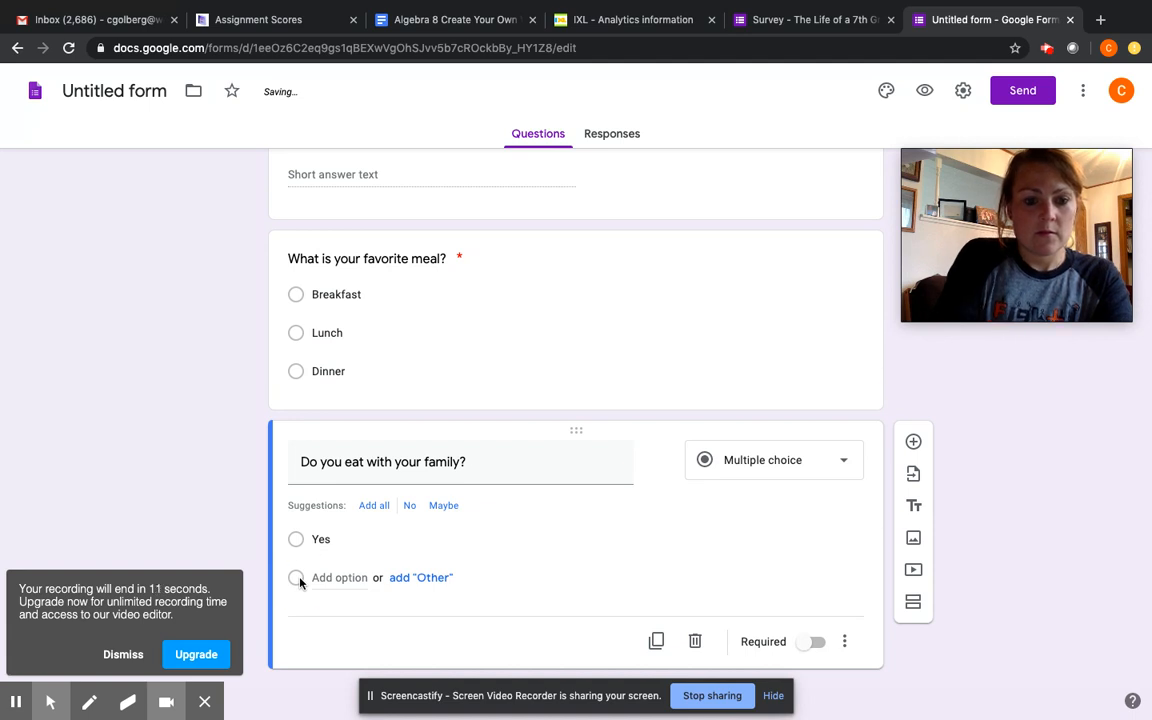
click(340, 578)
text(No)
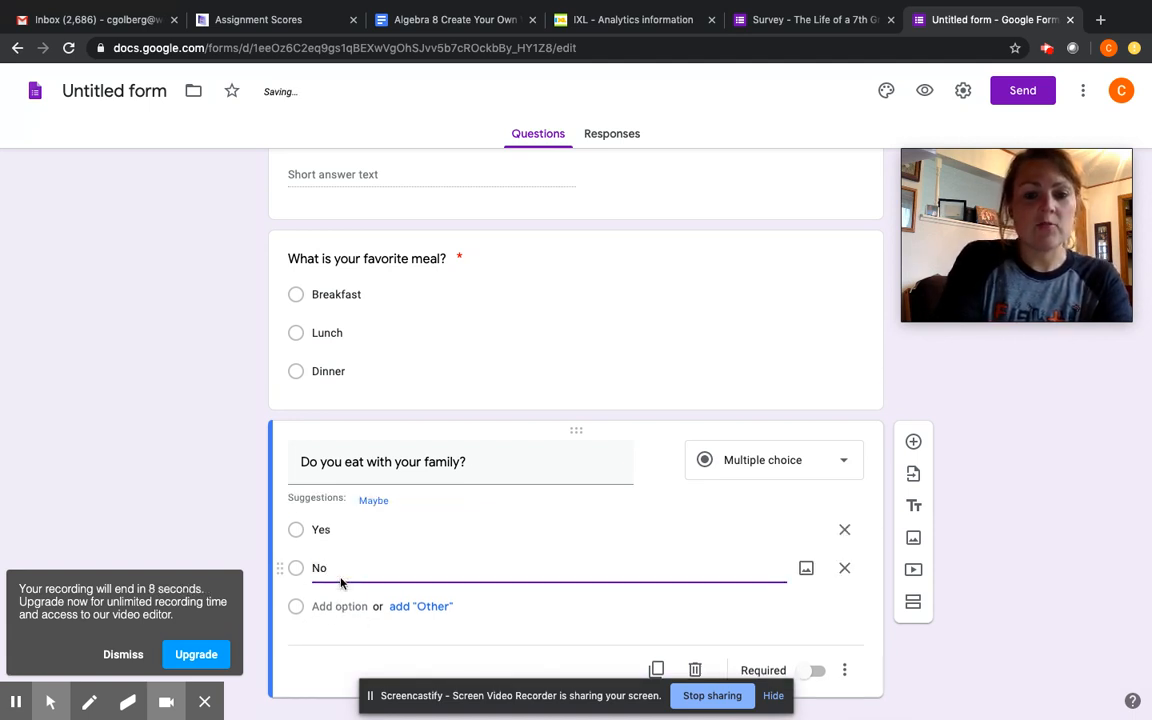
click(815, 671)
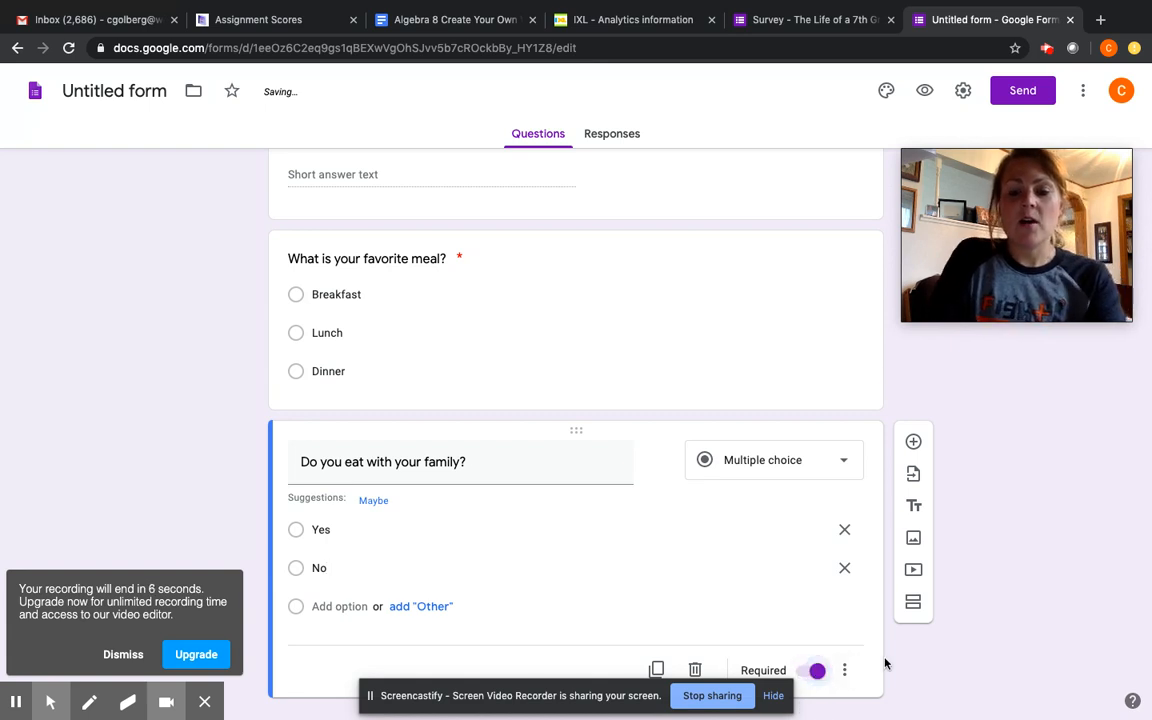